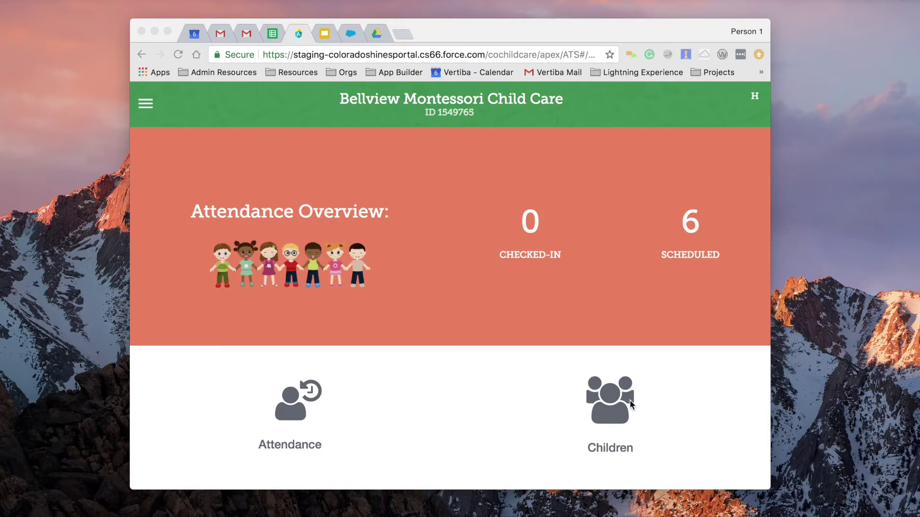
Step: From the Children list, start enrolling a new child at the parent e-mail step
{"action": "left_click", "coordinate": [624, 417]}
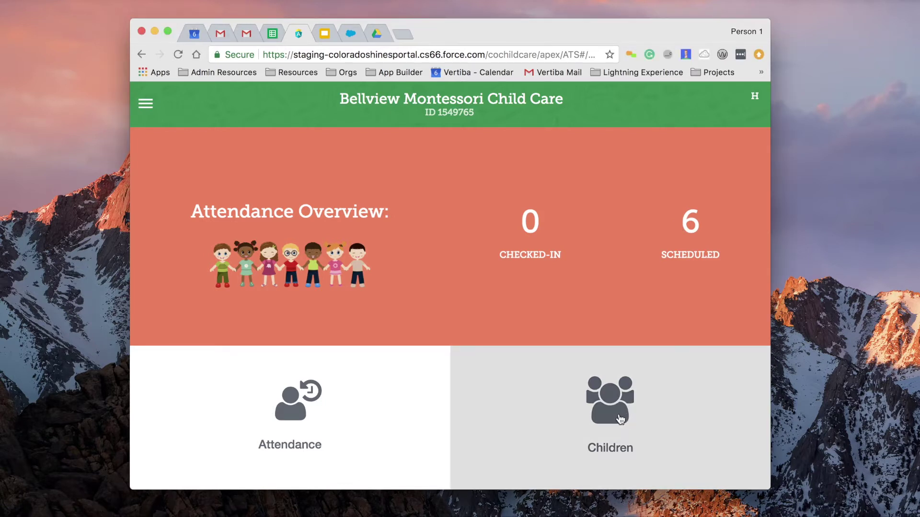
{"action": "left_click", "coordinate": [620, 420]}
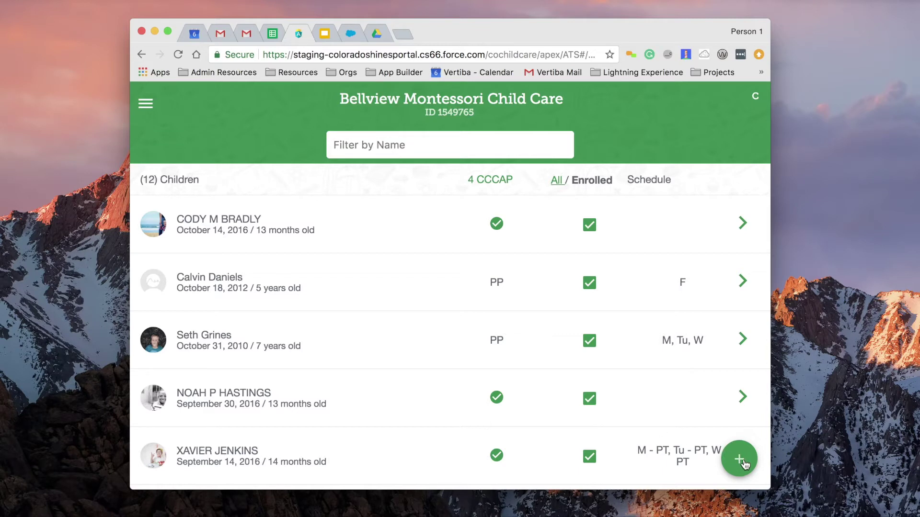
{"action": "left_click", "coordinate": [740, 459]}
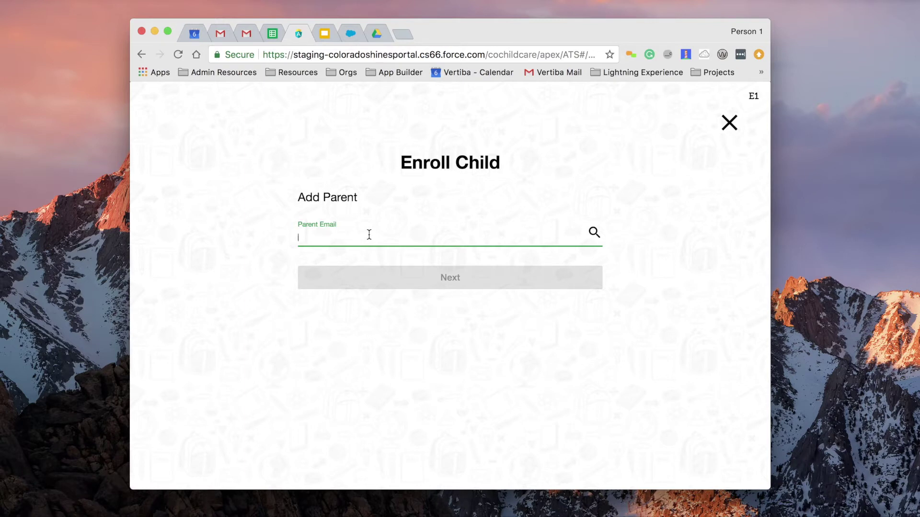
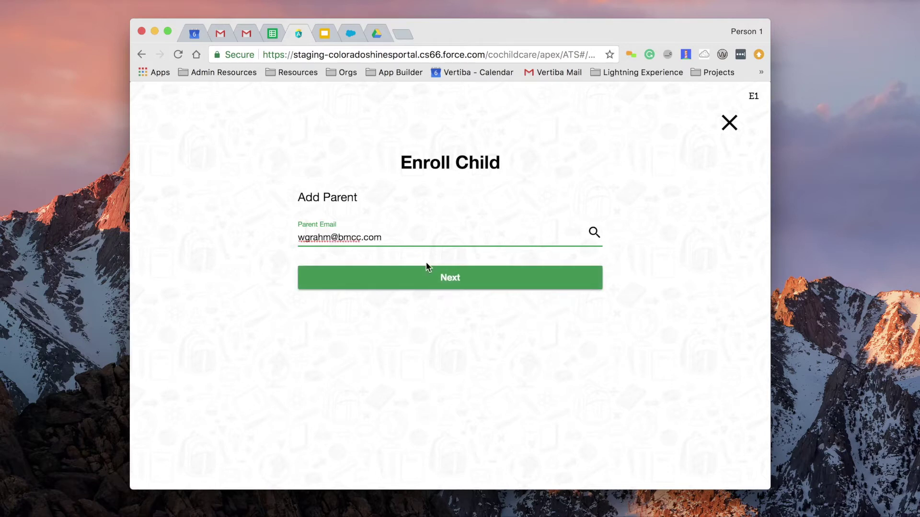
Step: Enter the parent's e-mail, then add the parent's name, address and primary phone, and confirm
{"action": "left_click", "coordinate": [444, 280]}
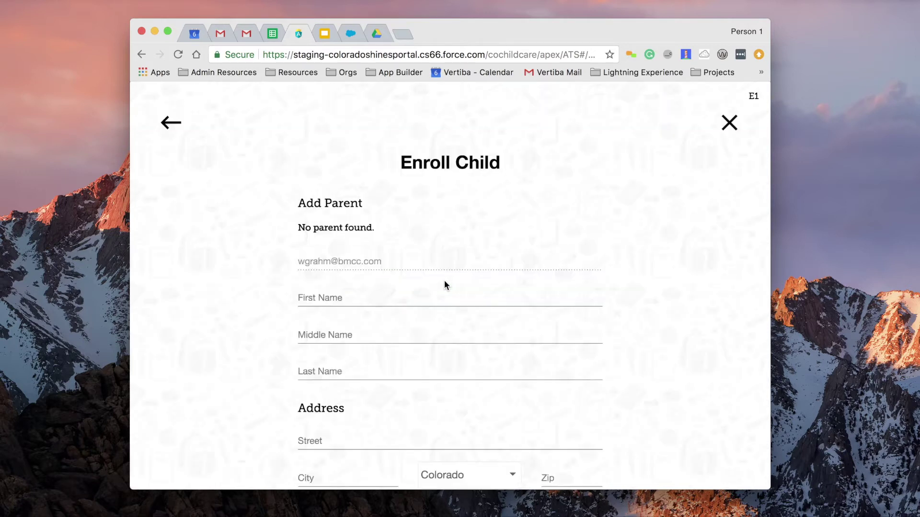
{"action": "scroll", "coordinate": [451, 282], "scroll_direction": "down", "scroll_amount": 3}
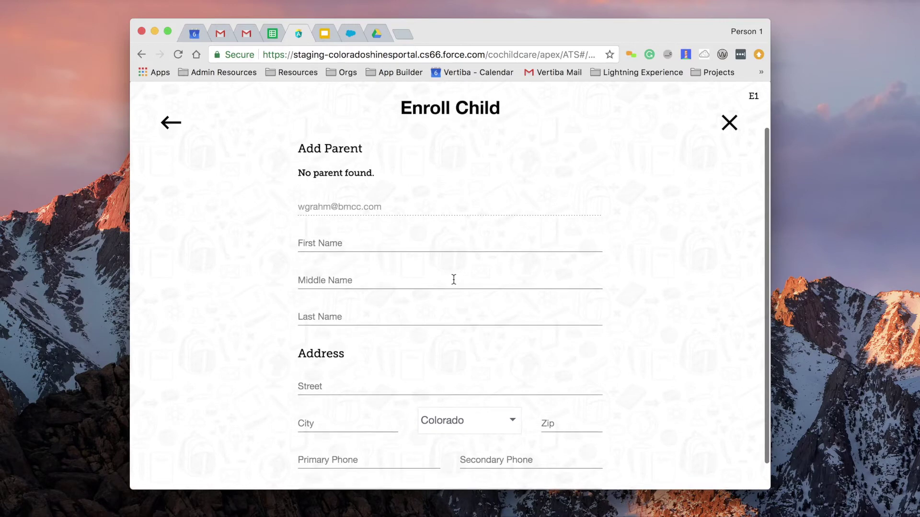
{"action": "scroll", "coordinate": [459, 290], "scroll_direction": "down", "scroll_amount": 1}
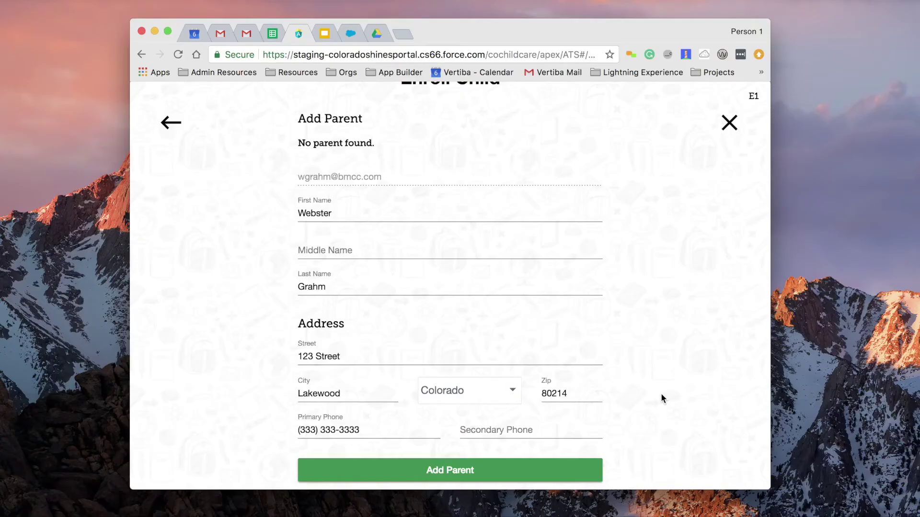
{"action": "left_click", "coordinate": [440, 472]}
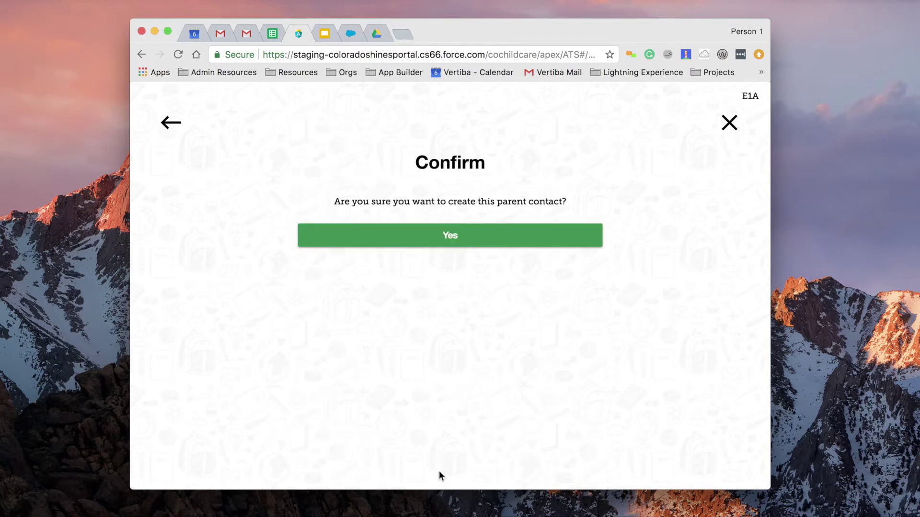
{"action": "left_click", "coordinate": [445, 237]}
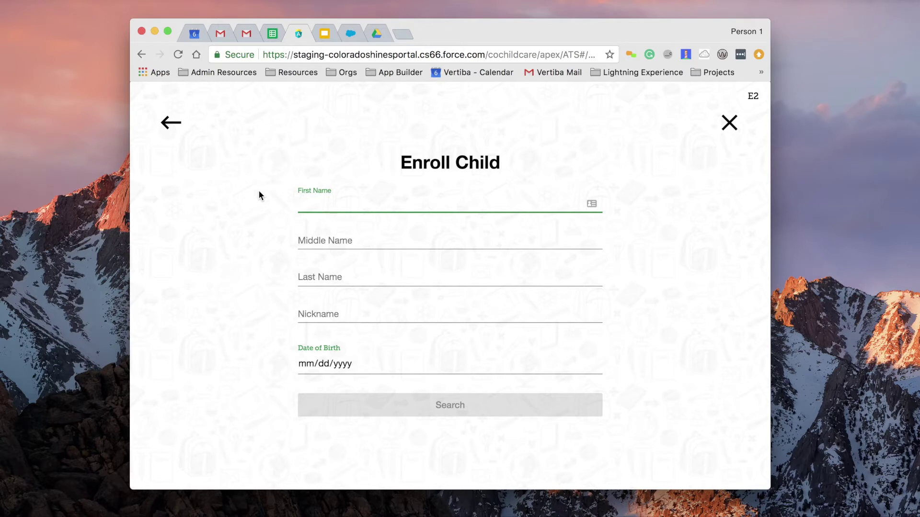
{"action": "left_click", "coordinate": [312, 276]}
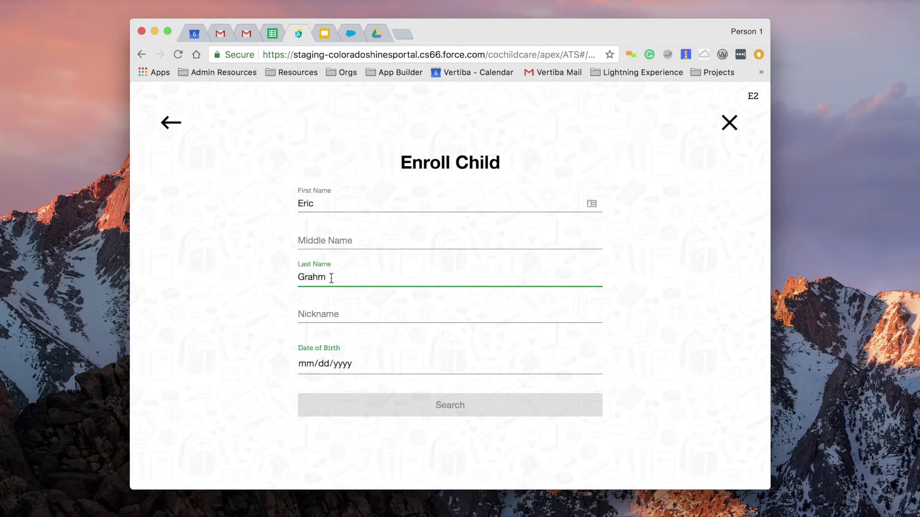
{"action": "left_click", "coordinate": [307, 313]}
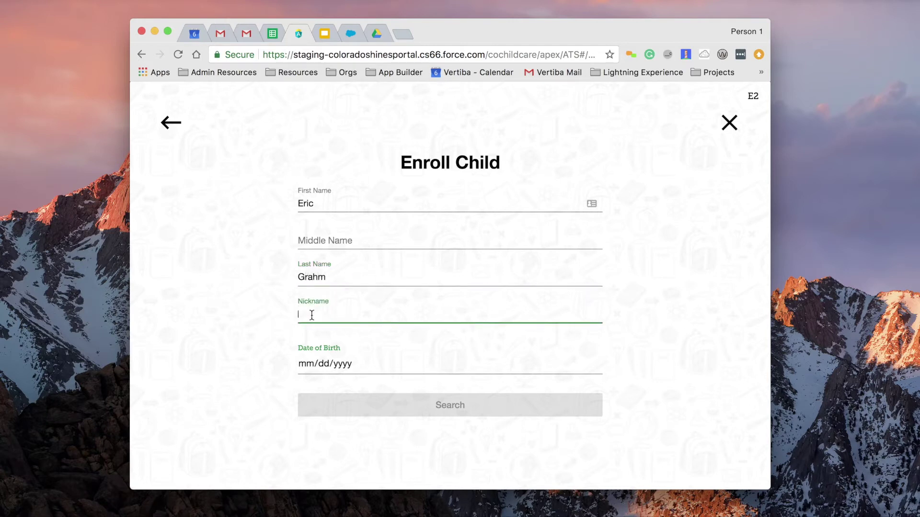
{"action": "type", "text": "Jr."}
{"action": "left_click", "coordinate": [308, 364]}
{"action": "type", "text": "03/"}
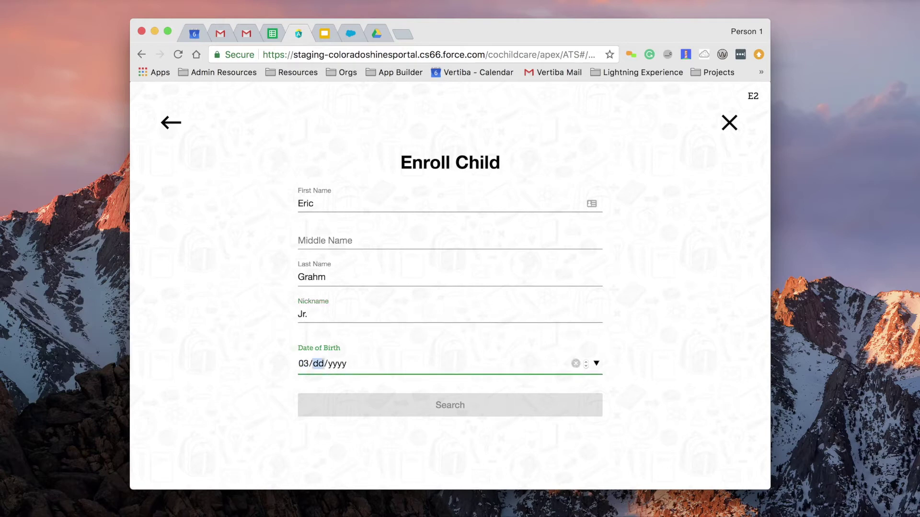
{"action": "type", "text": "20/2010"}
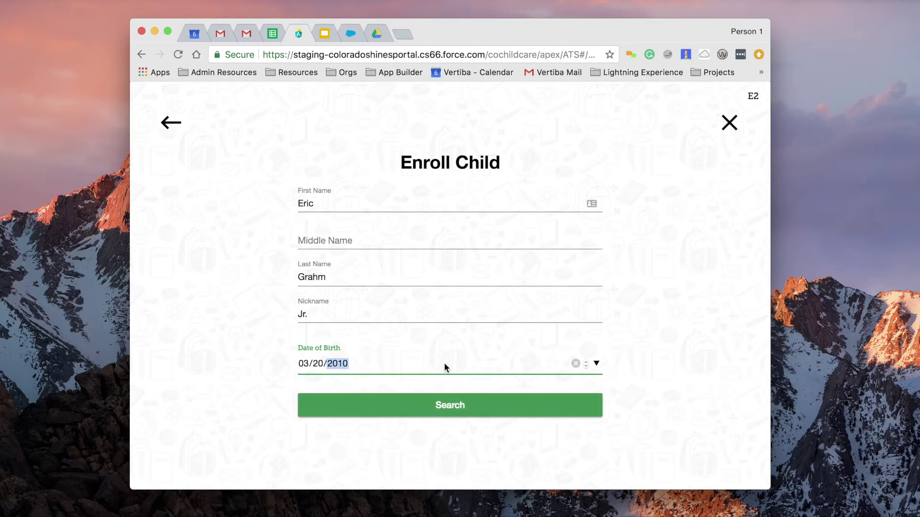
{"action": "left_click", "coordinate": [264, 345]}
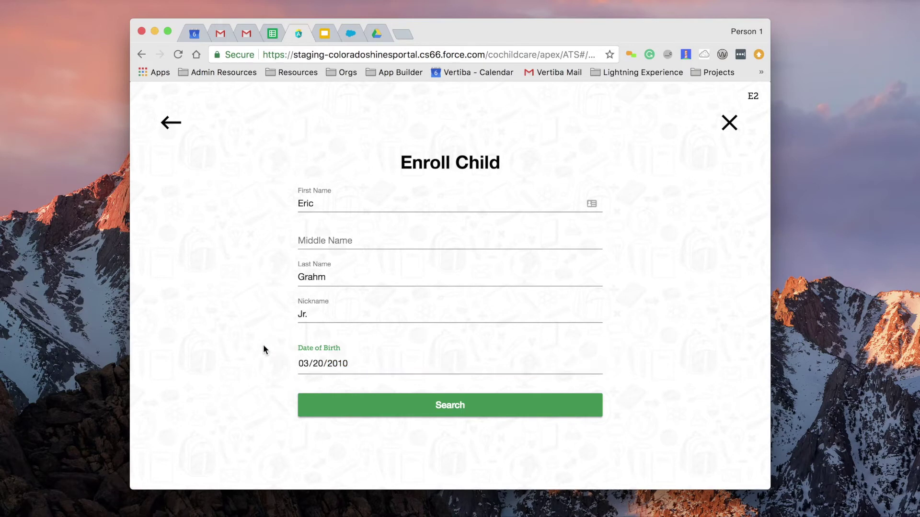
{"action": "left_click", "coordinate": [453, 411]}
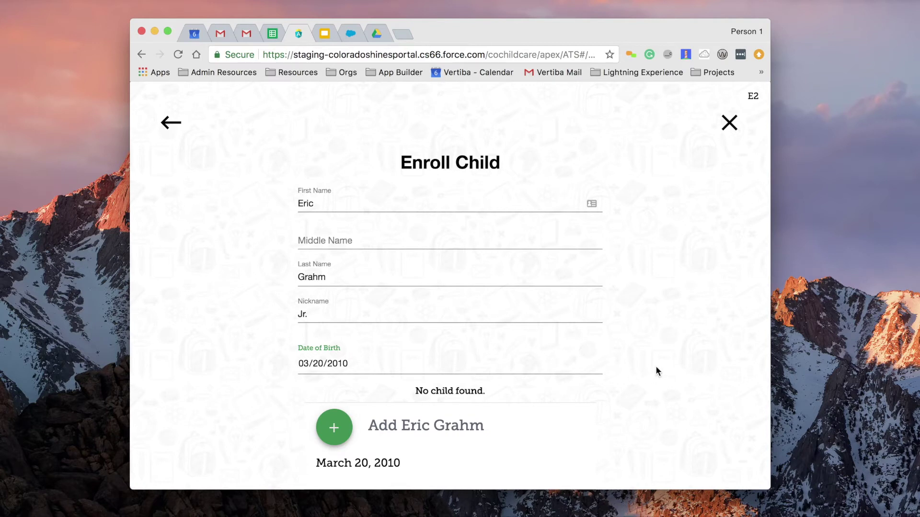
{"action": "scroll", "coordinate": [656, 371], "scroll_direction": "down", "scroll_amount": 2}
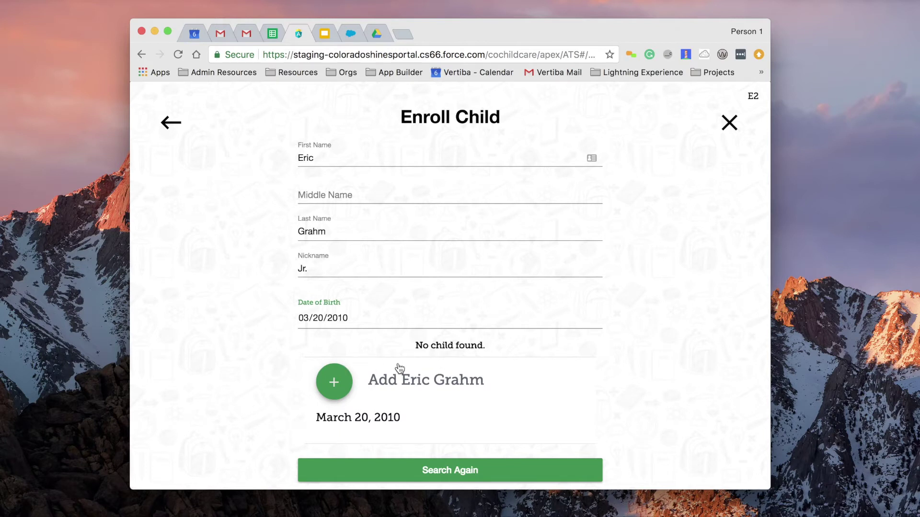
Step: Add the searched-for child as a new child record and confirm it
{"action": "left_click", "coordinate": [345, 388]}
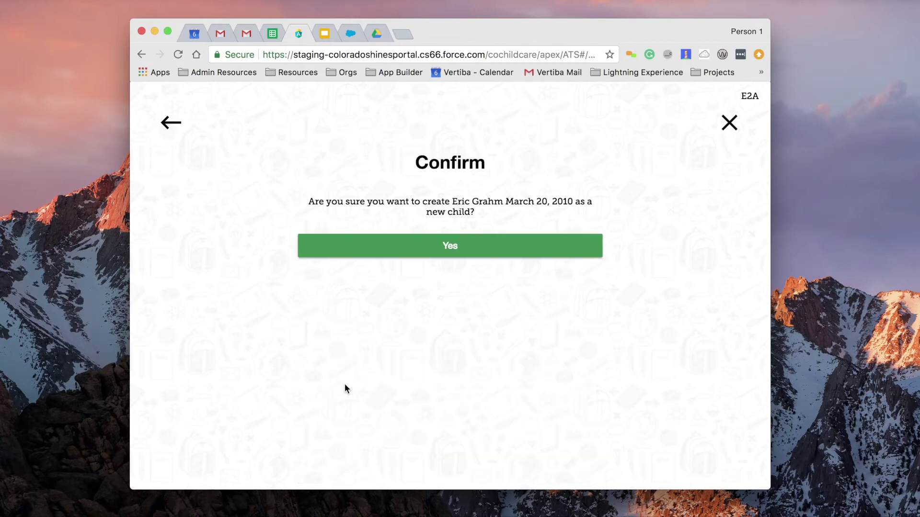
{"action": "left_click", "coordinate": [452, 247]}
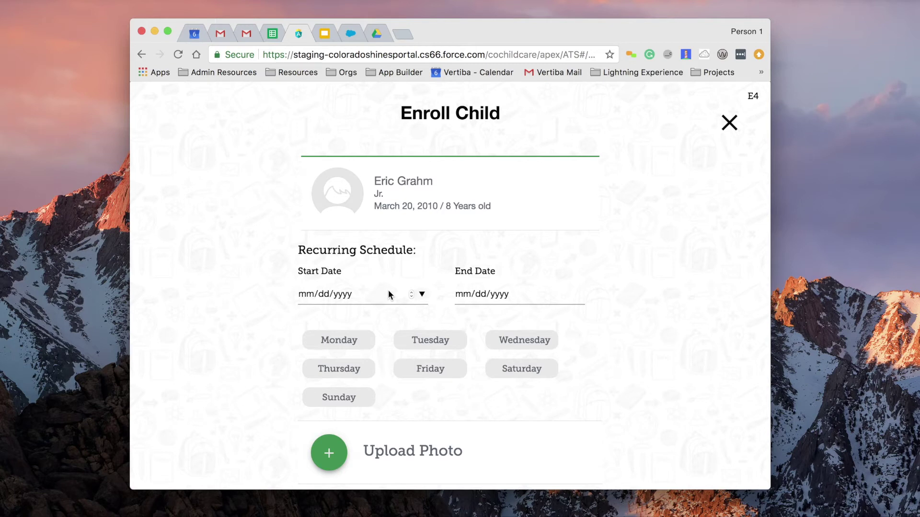
Step: Set the schedule start date to 11/06/2017 and end date to 12/06/2017
{"action": "left_click", "coordinate": [422, 294]}
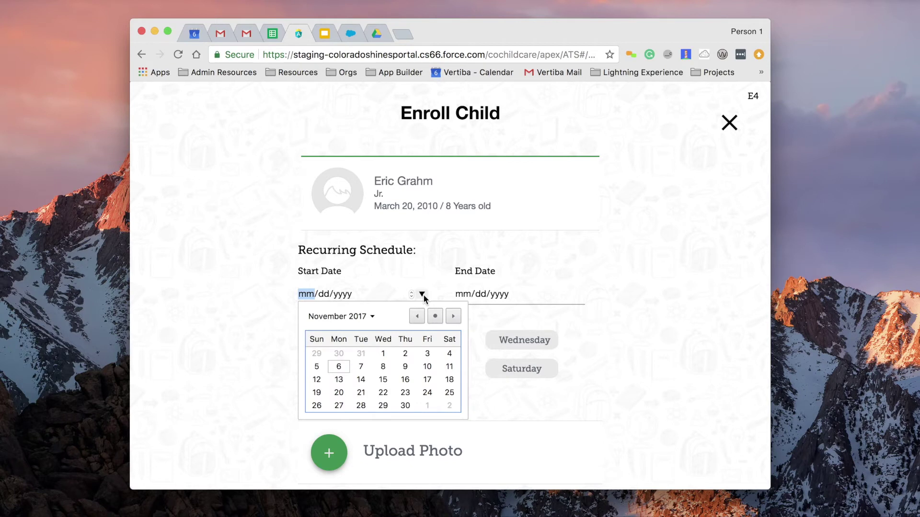
{"action": "left_click", "coordinate": [339, 367]}
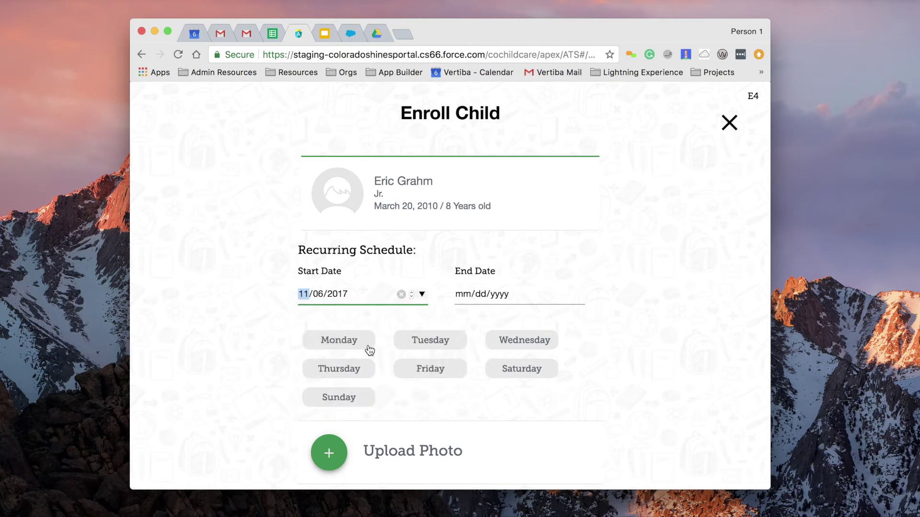
{"action": "left_click", "coordinate": [578, 294]}
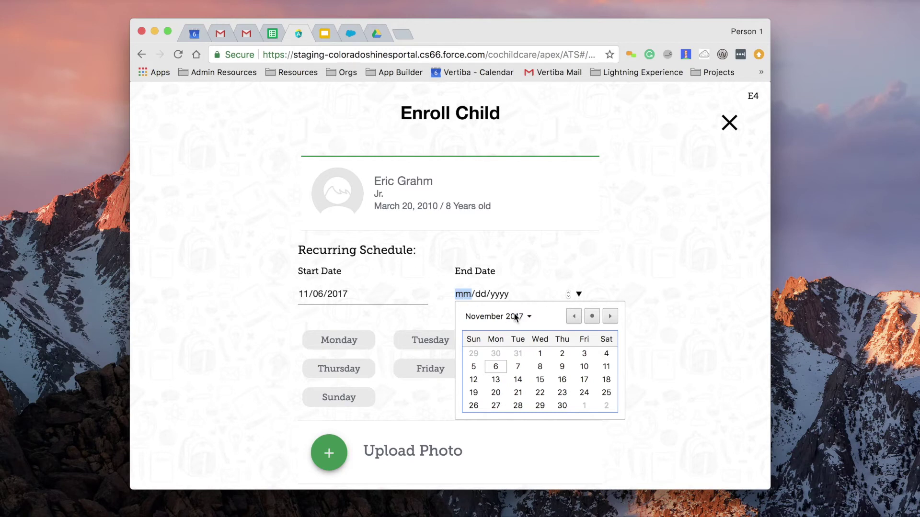
{"action": "left_click", "coordinate": [578, 294]}
{"action": "left_click", "coordinate": [578, 295]}
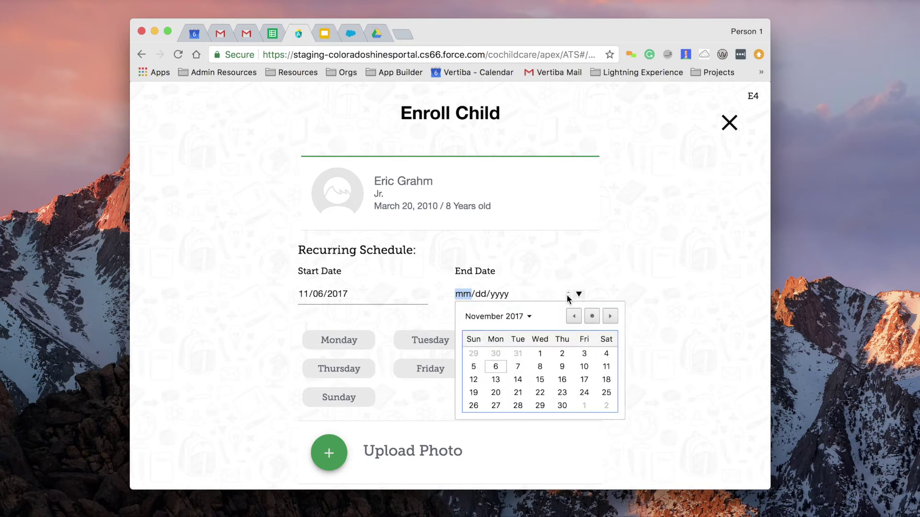
{"action": "left_click", "coordinate": [529, 316]}
{"action": "left_click", "coordinate": [591, 401]}
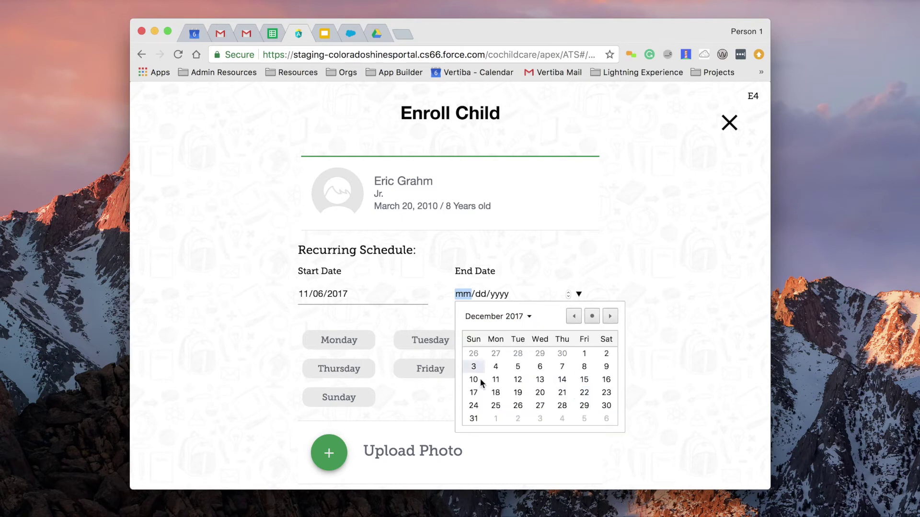
{"action": "left_click", "coordinate": [540, 366]}
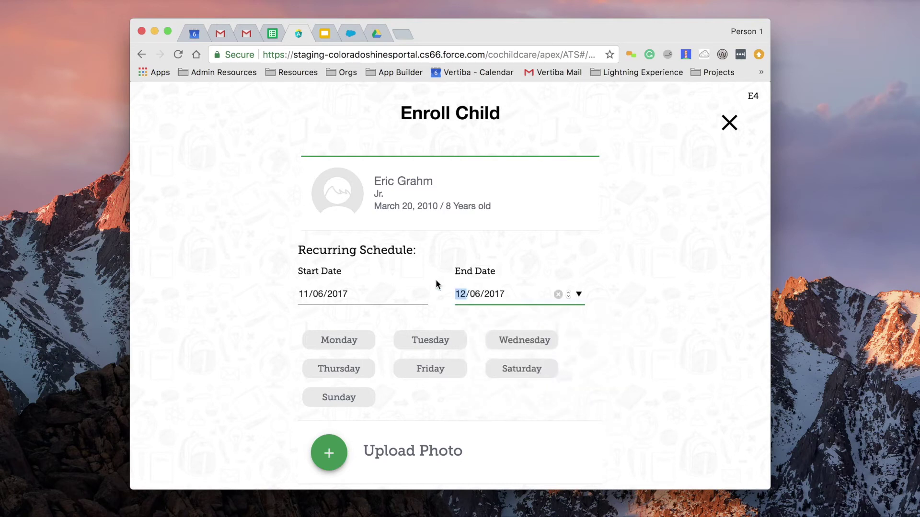
Step: Select Monday, Wednesday, Thursday and Friday as the recurring days
{"action": "left_click", "coordinate": [338, 350]}
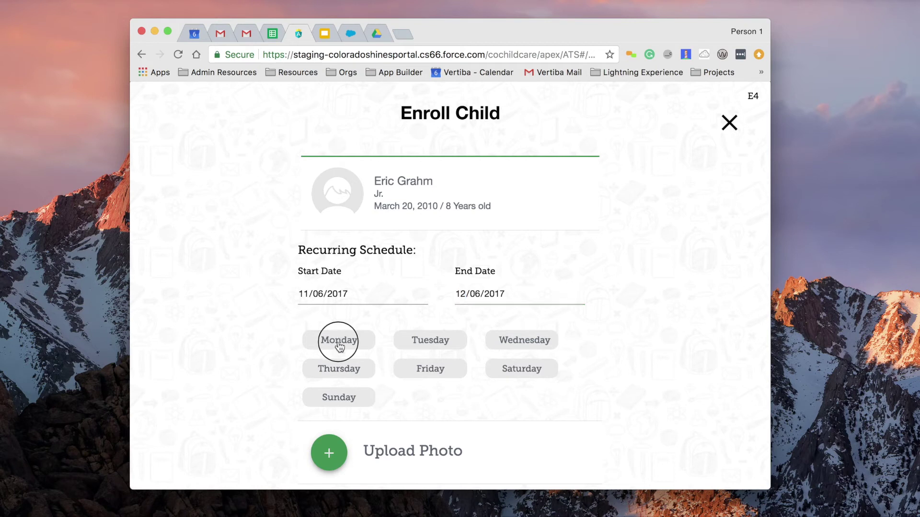
{"action": "left_click", "coordinate": [511, 341]}
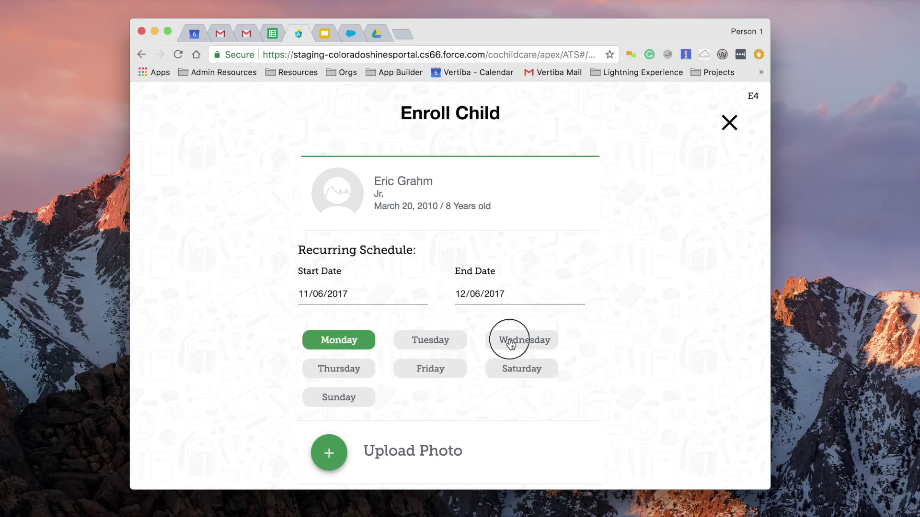
{"action": "left_click", "coordinate": [329, 374]}
{"action": "left_click", "coordinate": [434, 376]}
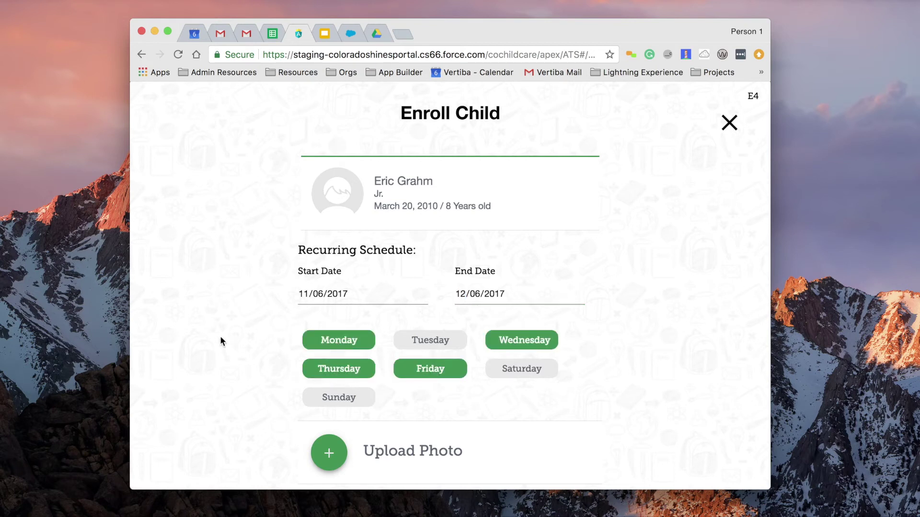
{"action": "scroll", "coordinate": [220, 339], "scroll_direction": "down", "scroll_amount": 2}
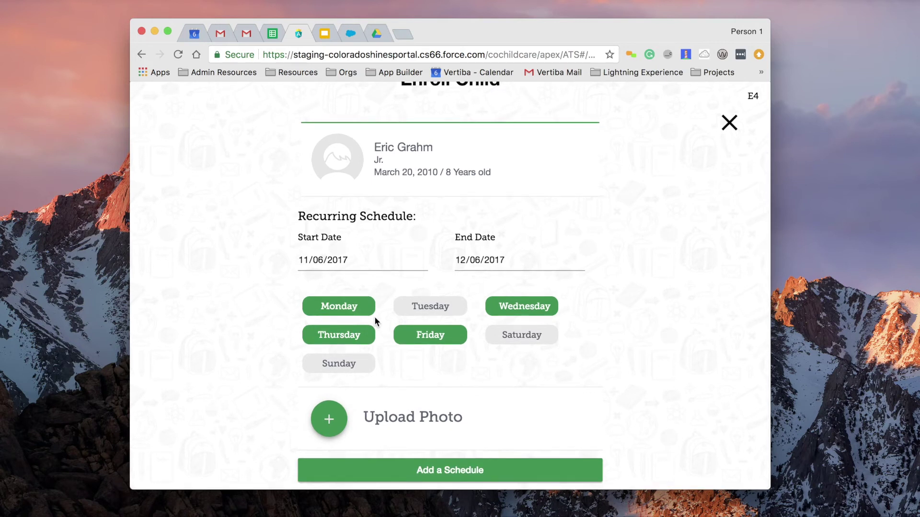